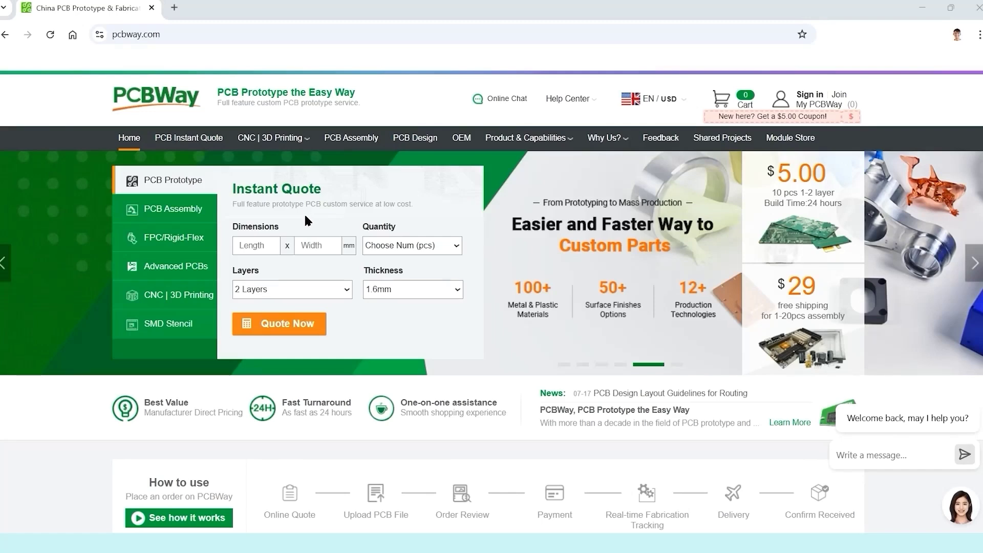
# Enter a 50 × 50 mm board size and choose quantity 5 in the instant quote
pyautogui.click(256, 246)
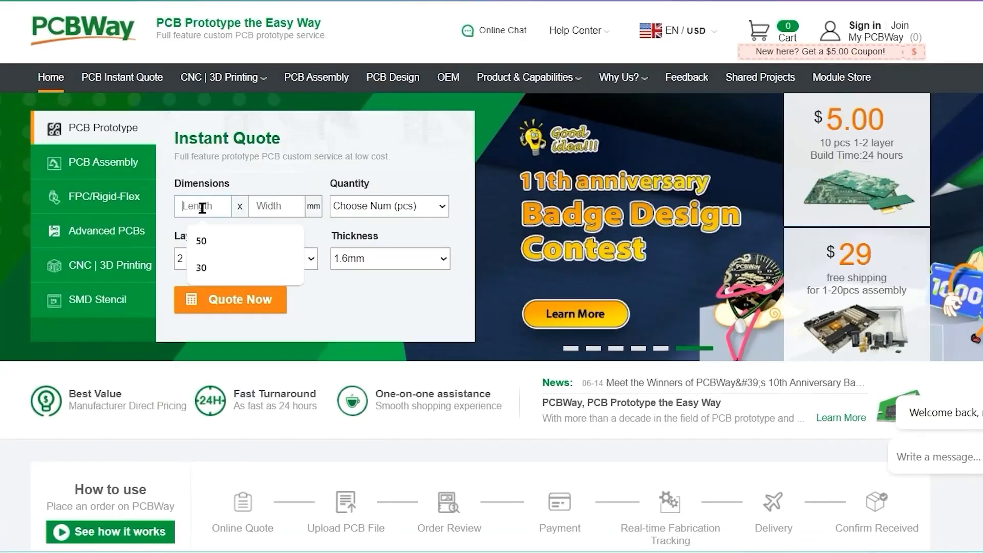
pyautogui.write('50')
pyautogui.press('Tab')
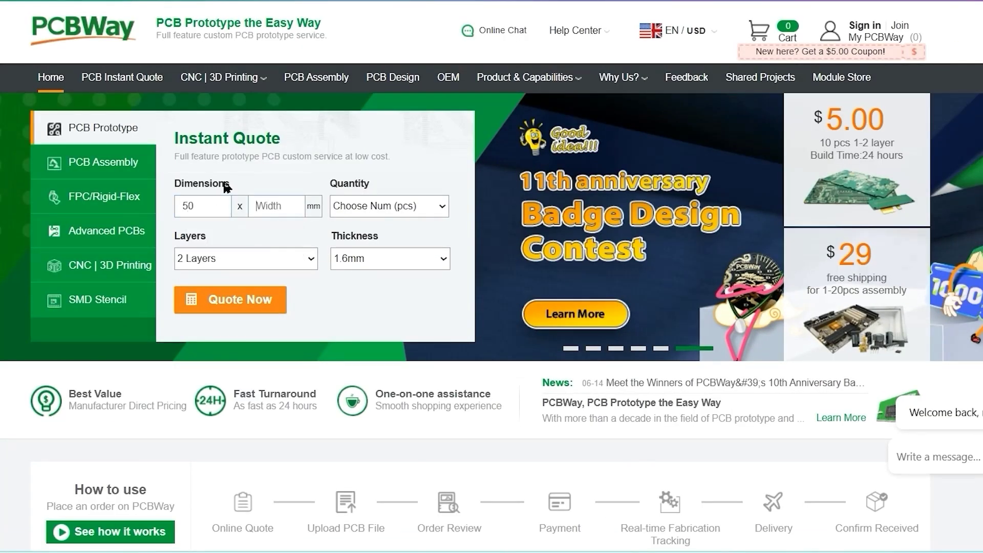
pyautogui.write('50')
pyautogui.click(370, 207)
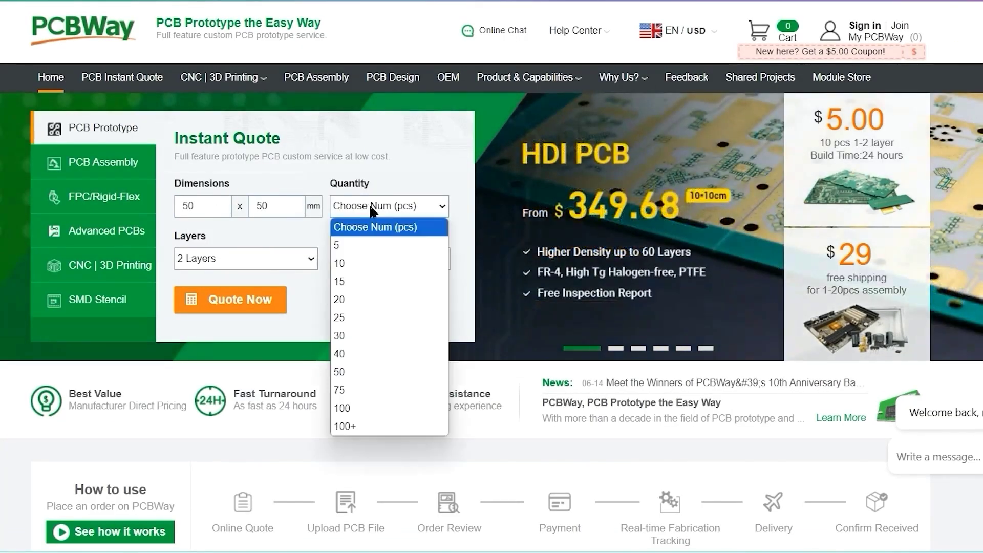
pyautogui.click(371, 244)
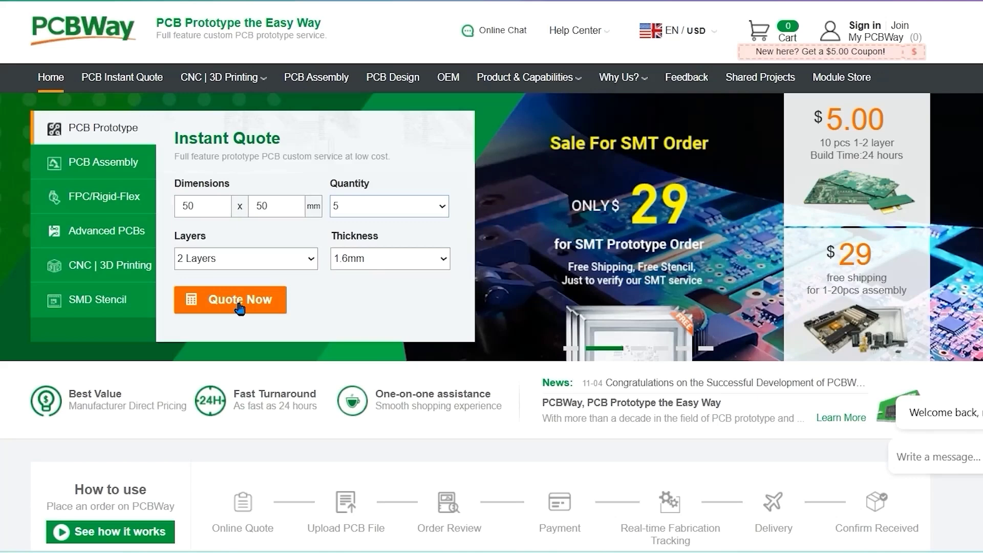
# Request the full Standard PCB quote for the 50 × 50 mm, 5-piece board and review the specification form
pyautogui.click(239, 306)
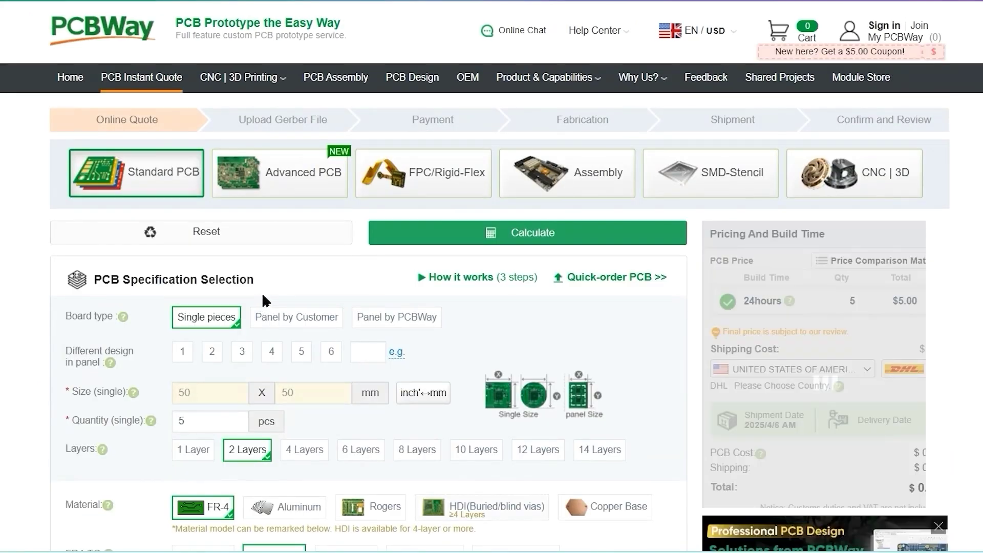
pyautogui.scroll(-3, 753, 387)
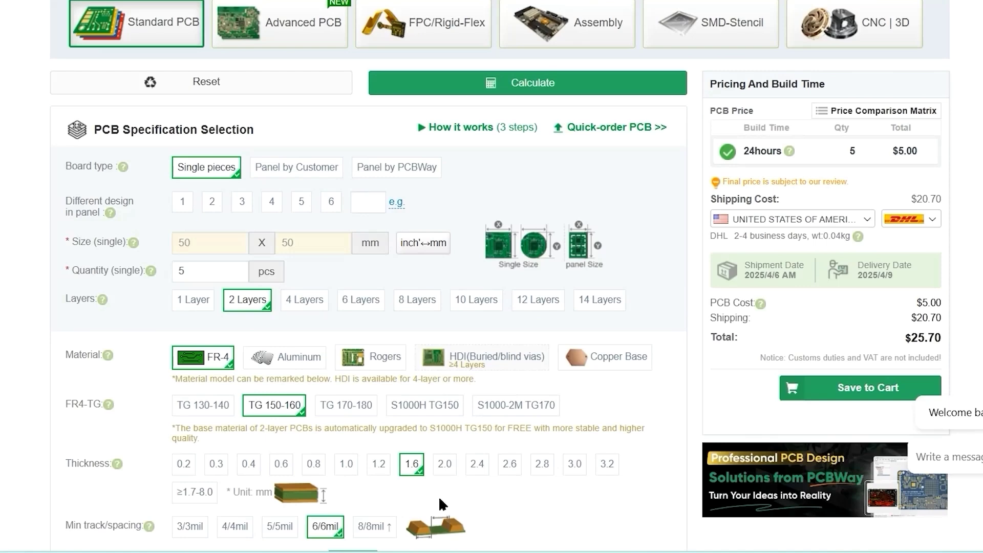
pyautogui.scroll(-6, 549, 518)
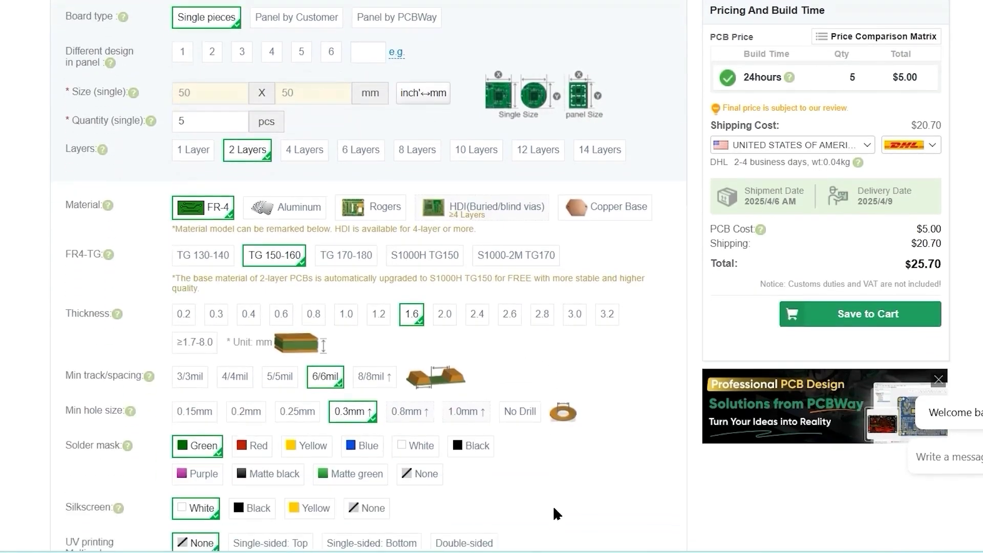
pyautogui.scroll(7, 553, 507)
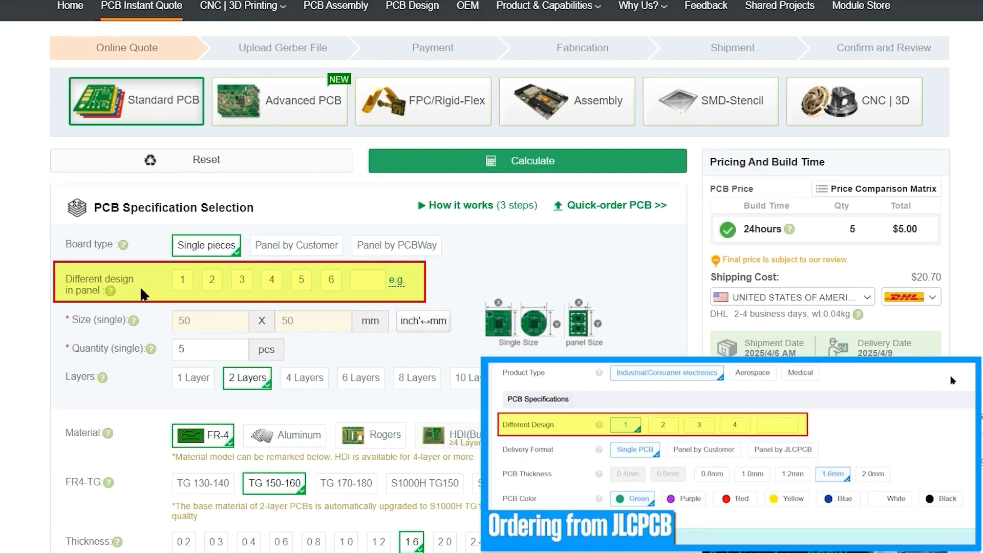
pyautogui.moveTo(109, 293)
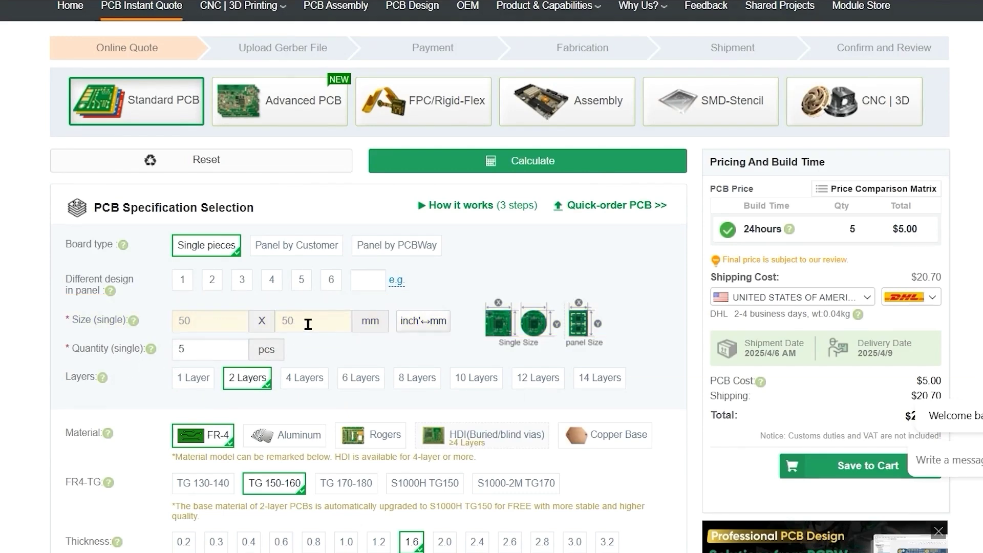
pyautogui.scroll(-2, 308, 325)
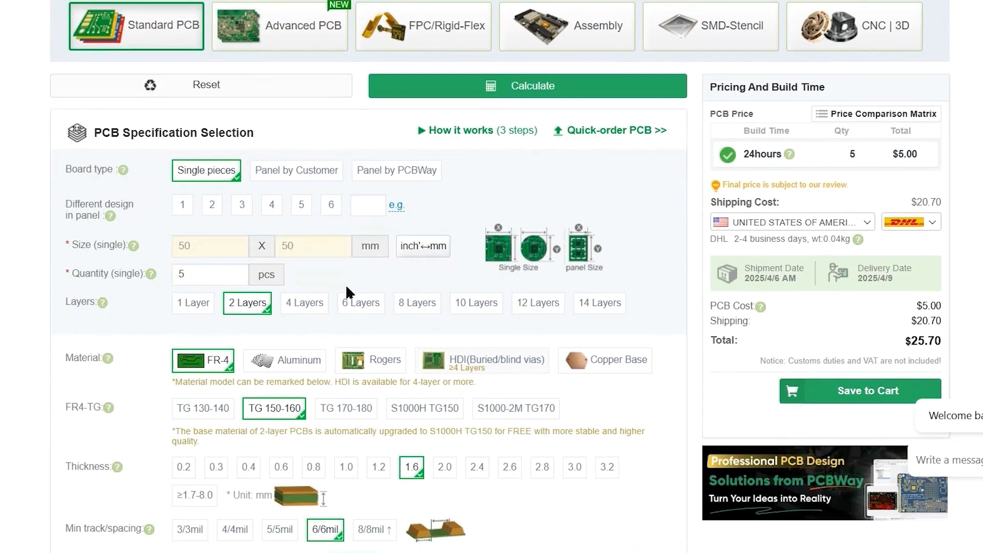
pyautogui.scroll(-2, 408, 257)
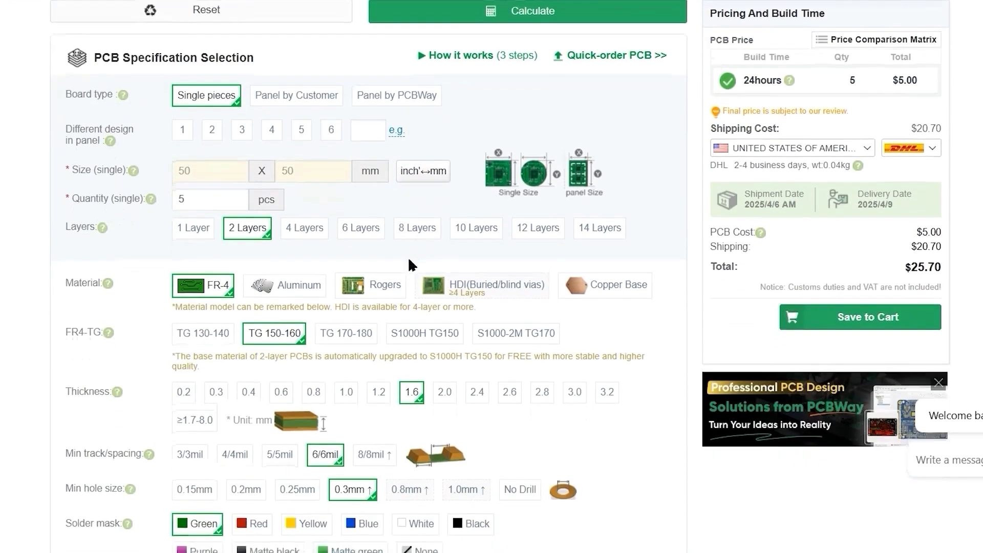
pyautogui.click(215, 200)
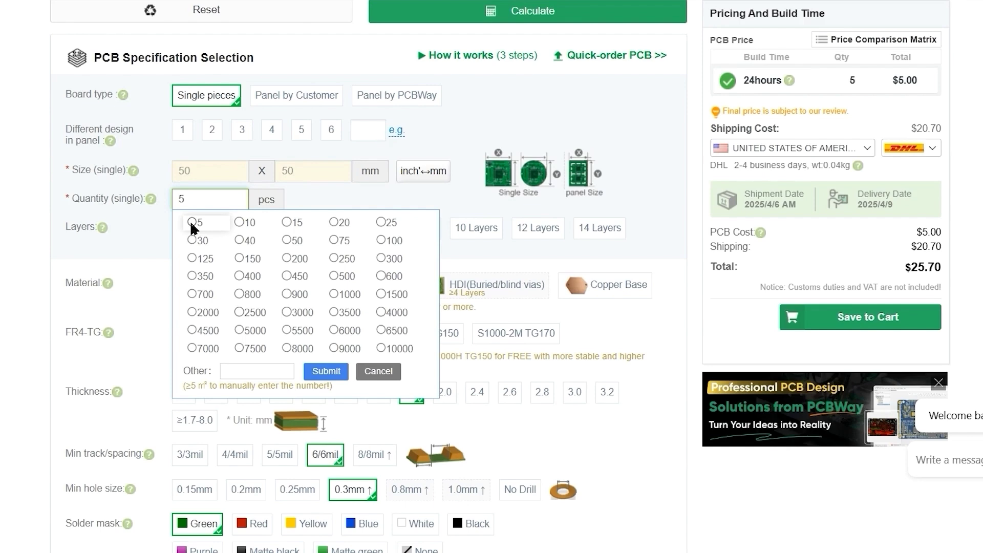
pyautogui.click(192, 224)
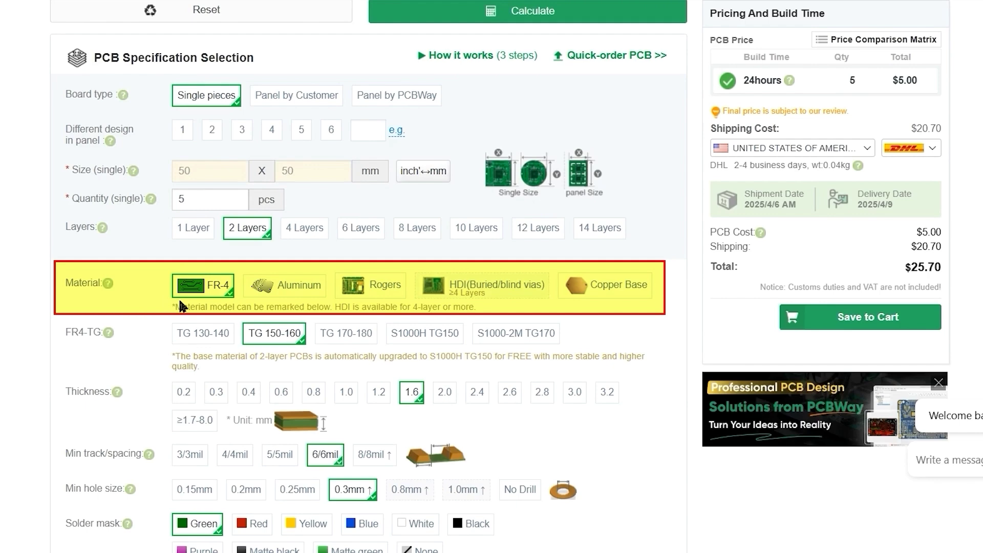
# Switch the material to Rogers and settle on the Rogers 4350B laminate, priced at $330.08
pyautogui.moveTo(107, 287)
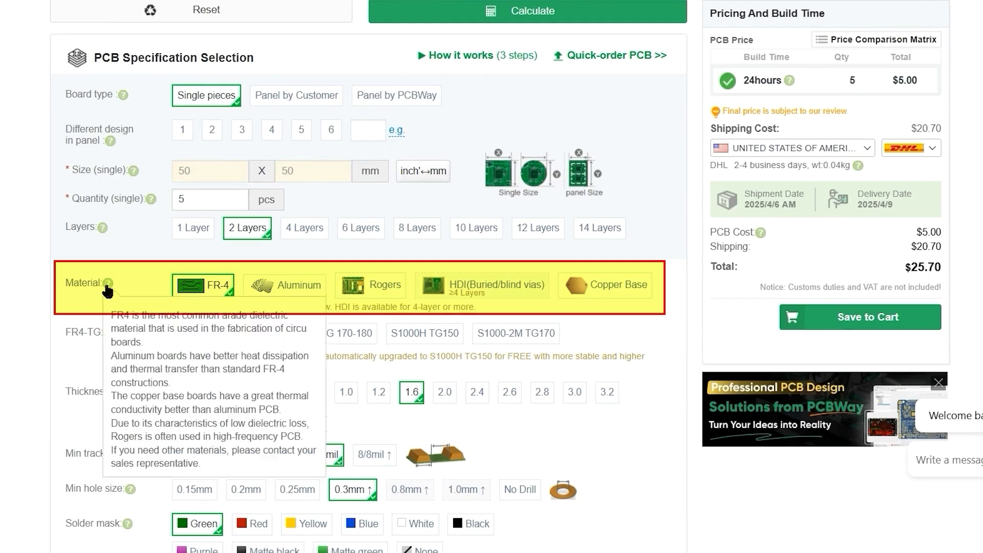
pyautogui.scroll(-1, 134, 275)
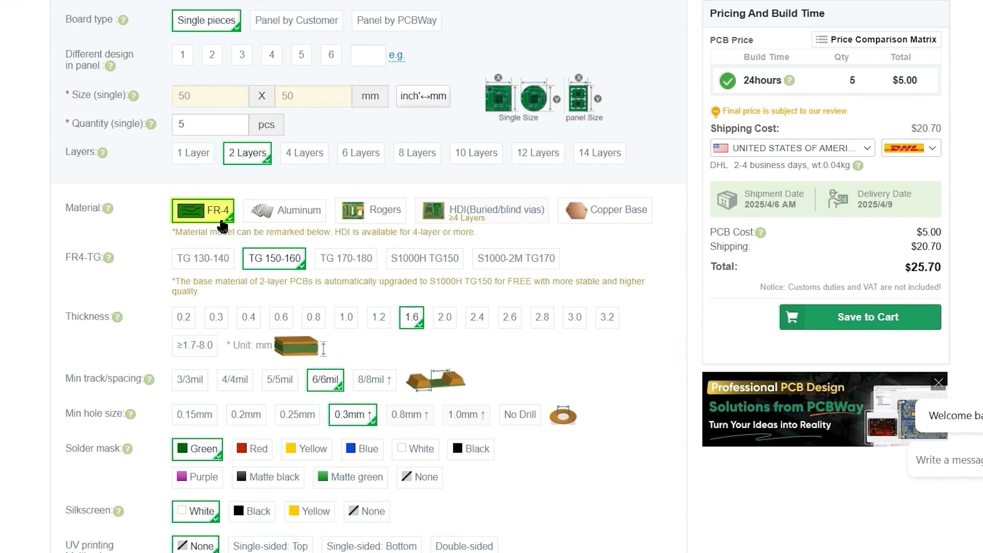
pyautogui.click(372, 220)
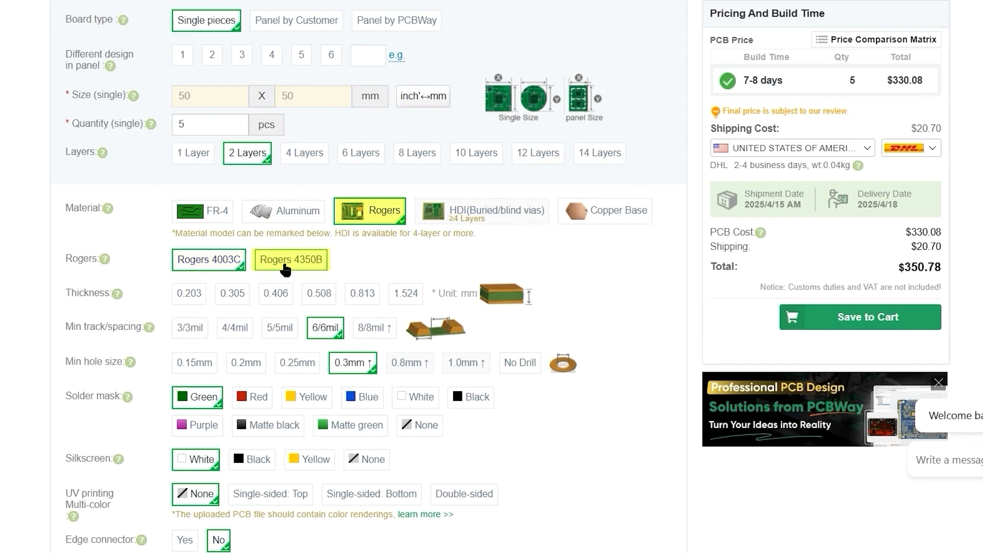
pyautogui.click(287, 269)
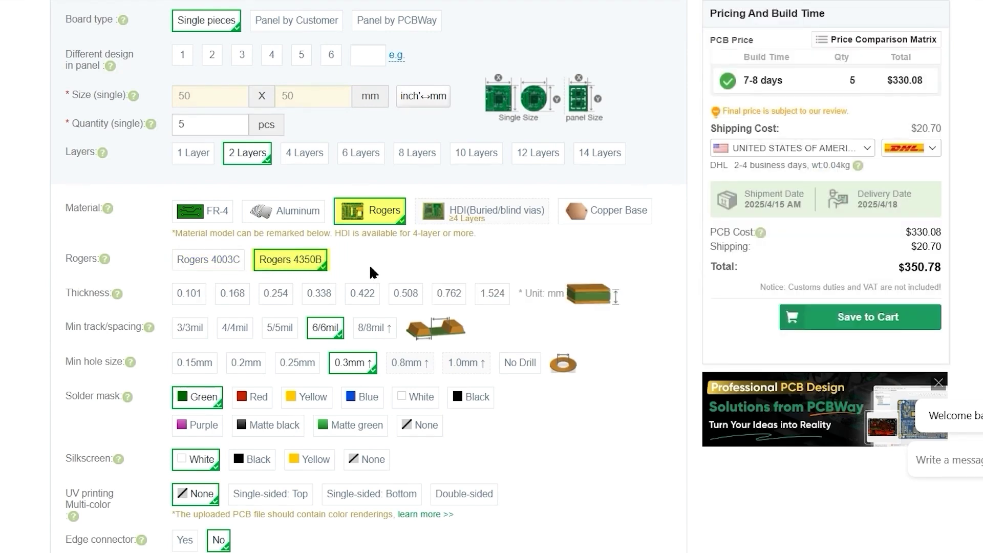
pyautogui.click(225, 265)
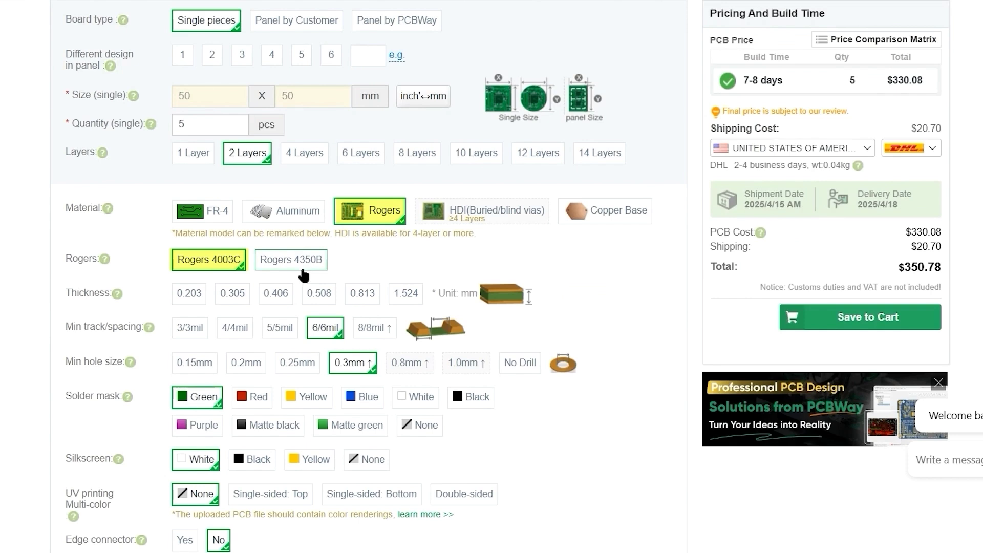
pyautogui.click(289, 266)
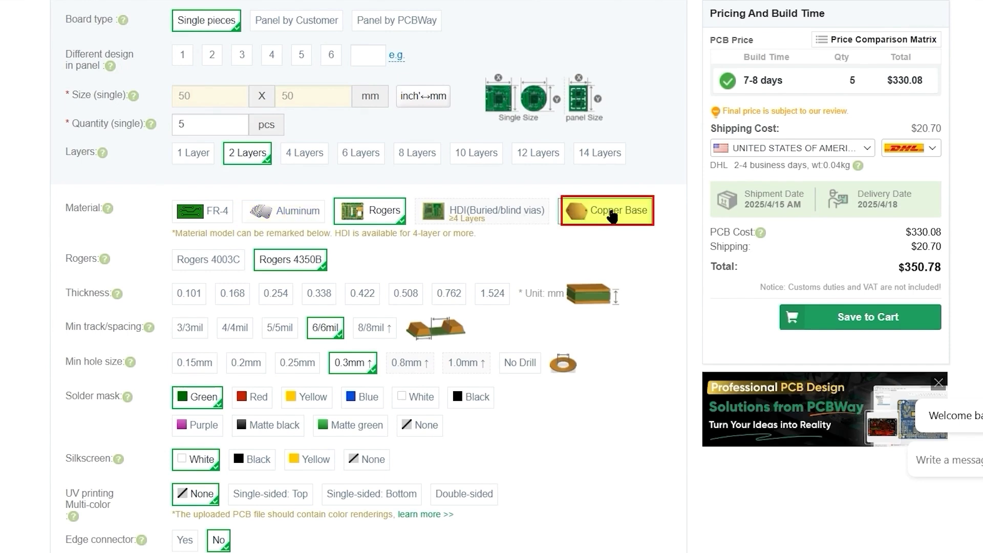
# Try Aluminum, then return the material to FR-4, bringing the PCB cost to $53.90
pyautogui.click(304, 213)
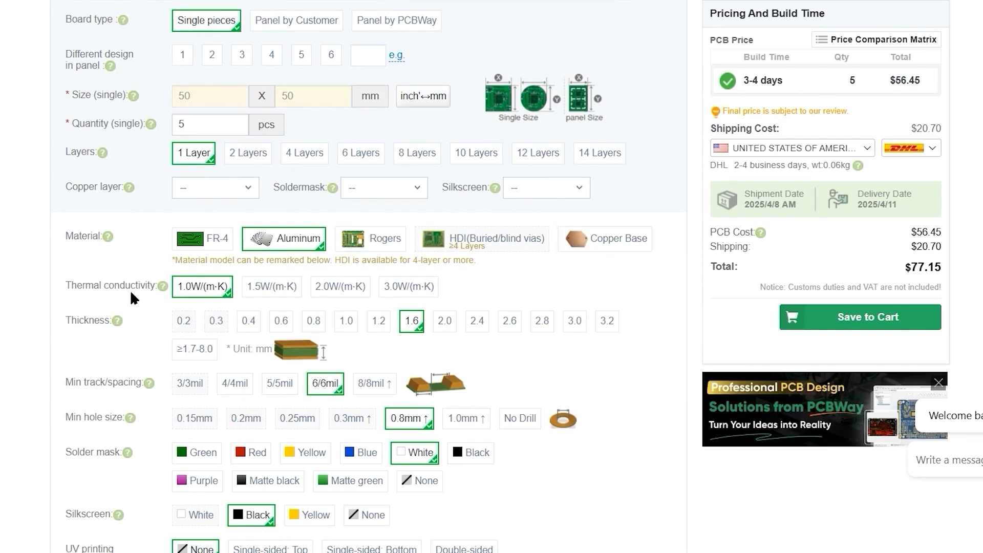
pyautogui.click(175, 248)
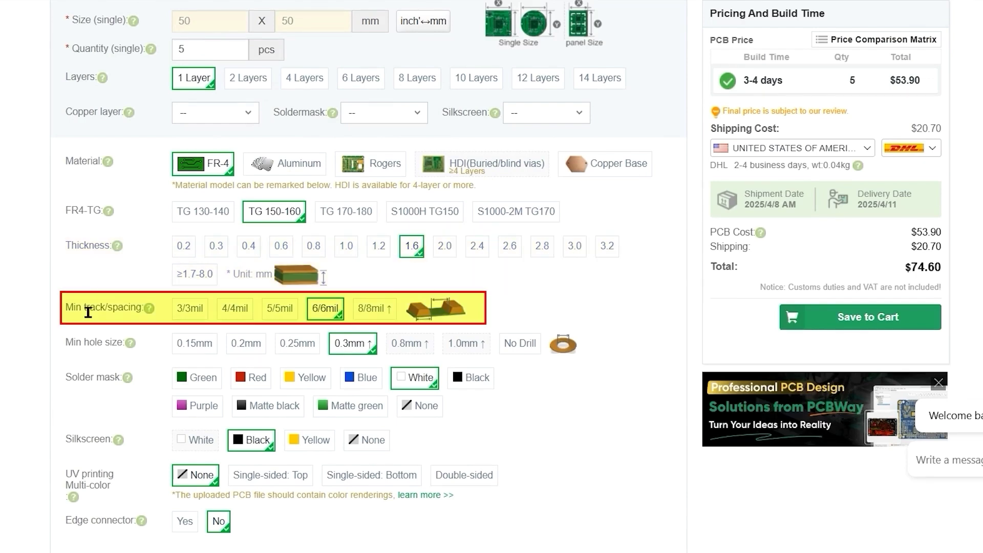
# Scroll down the specification form to reach the Min track/spacing options
pyautogui.scroll(-2, 100, 234)
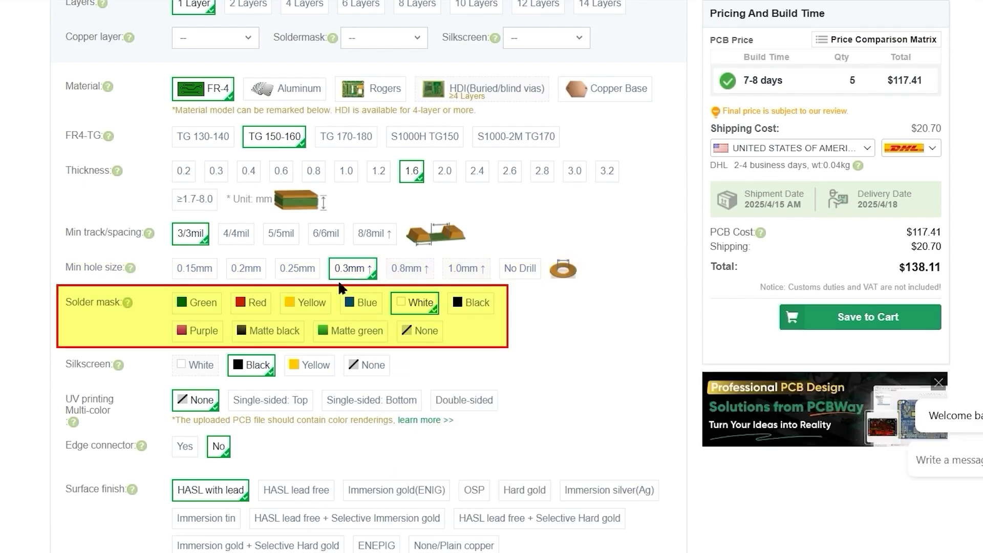
pyautogui.moveTo(127, 307)
pyautogui.scroll(-1, 152, 303)
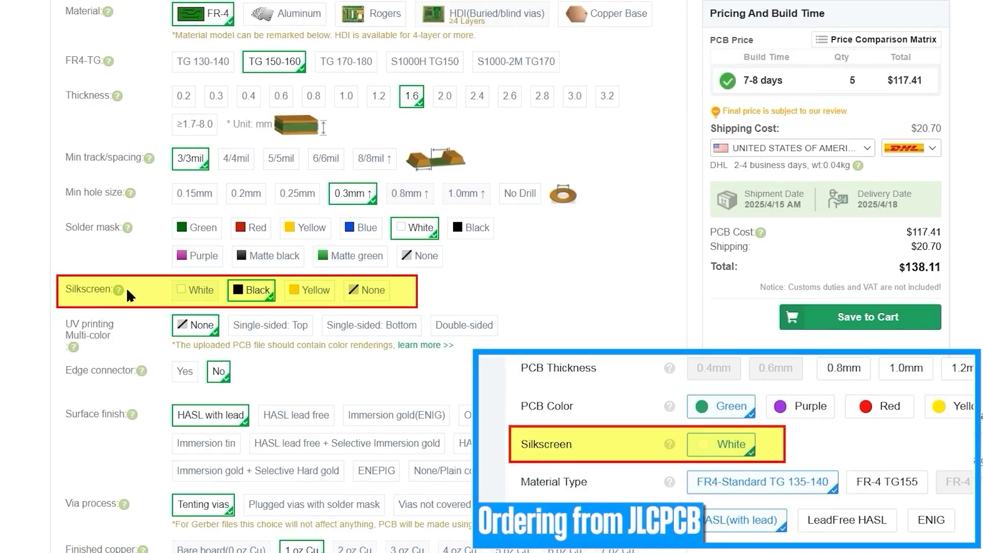
# Choose Green for Solder mask and White for Silkscreen, keeping the board price at $5.00
pyautogui.moveTo(119, 291)
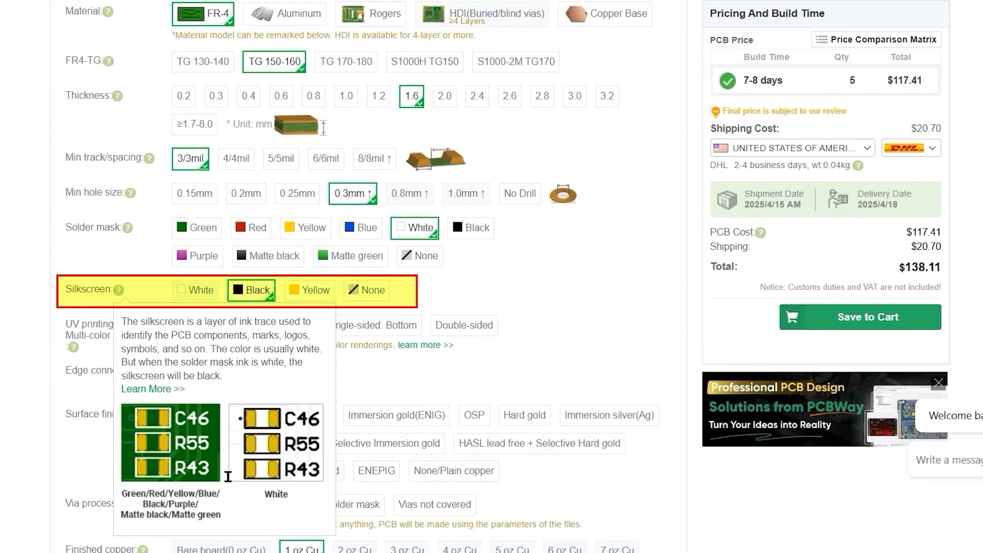
pyautogui.click(206, 230)
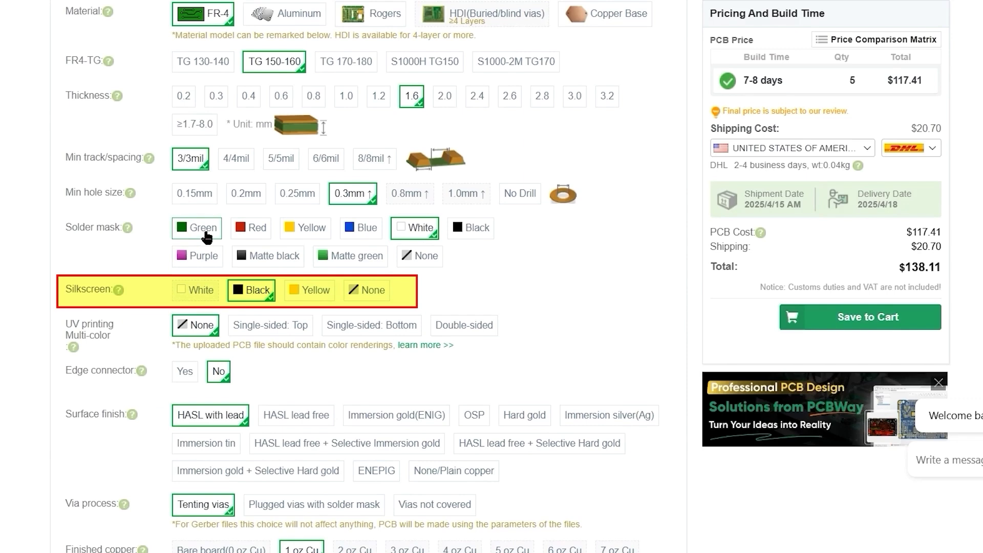
pyautogui.click(198, 295)
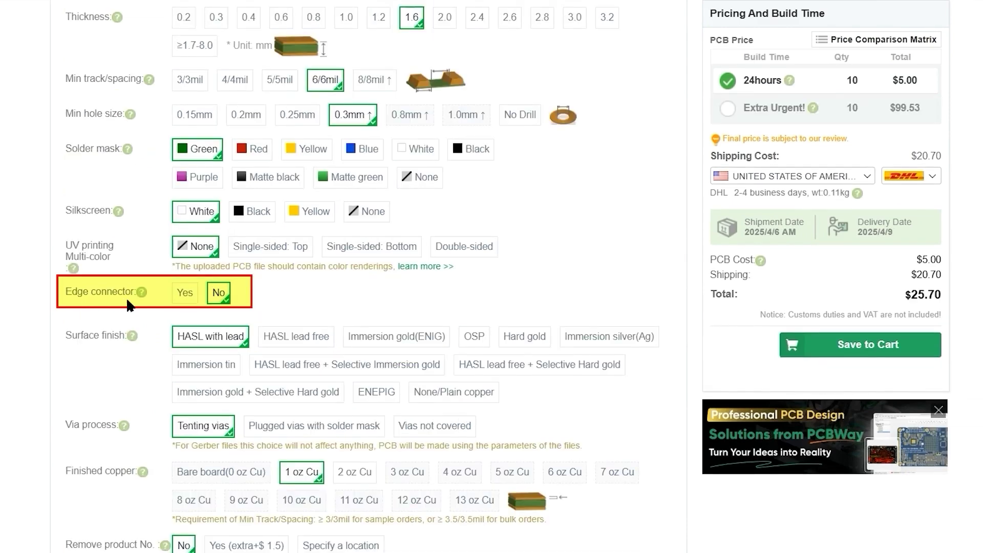
pyautogui.moveTo(145, 296)
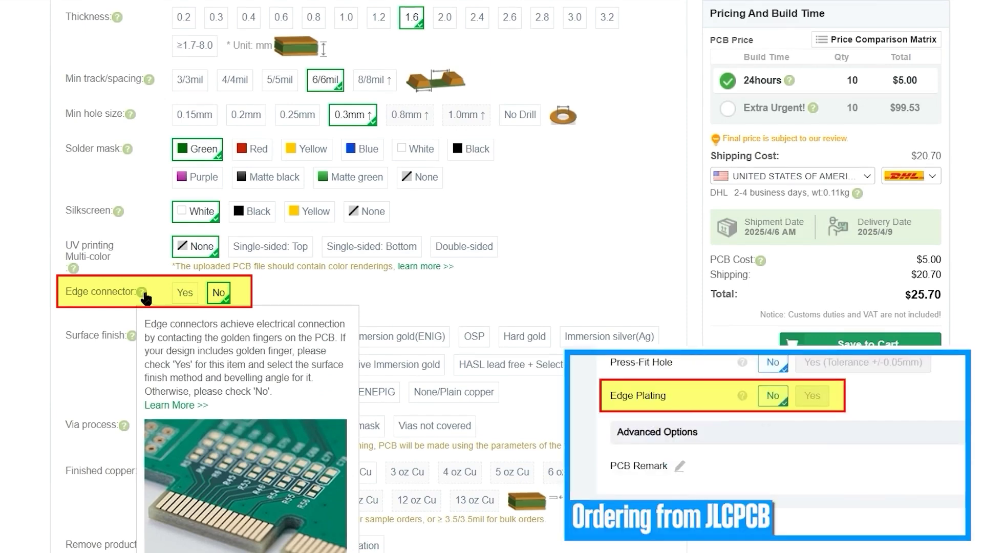
pyautogui.click(180, 297)
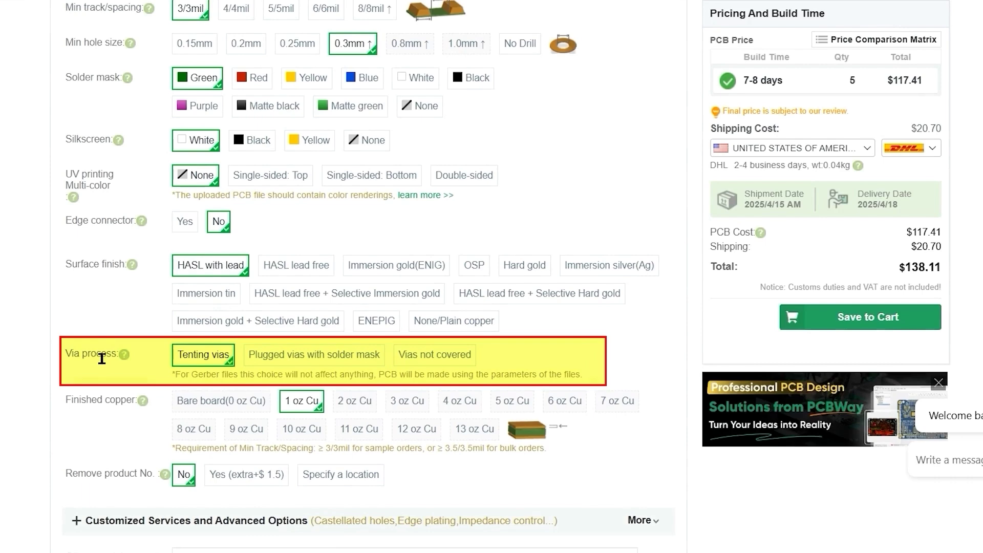
pyautogui.moveTo(122, 358)
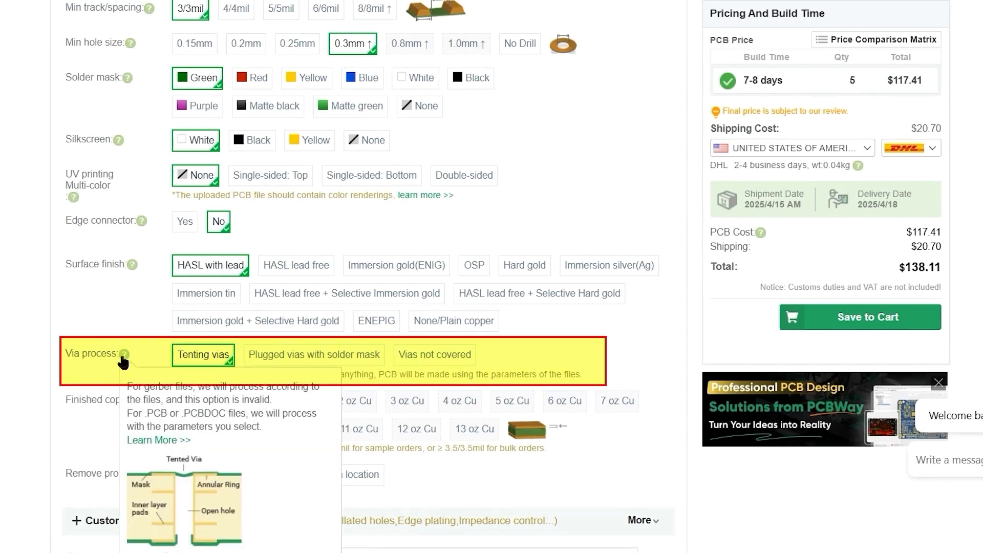
pyautogui.scroll(-3, 205, 354)
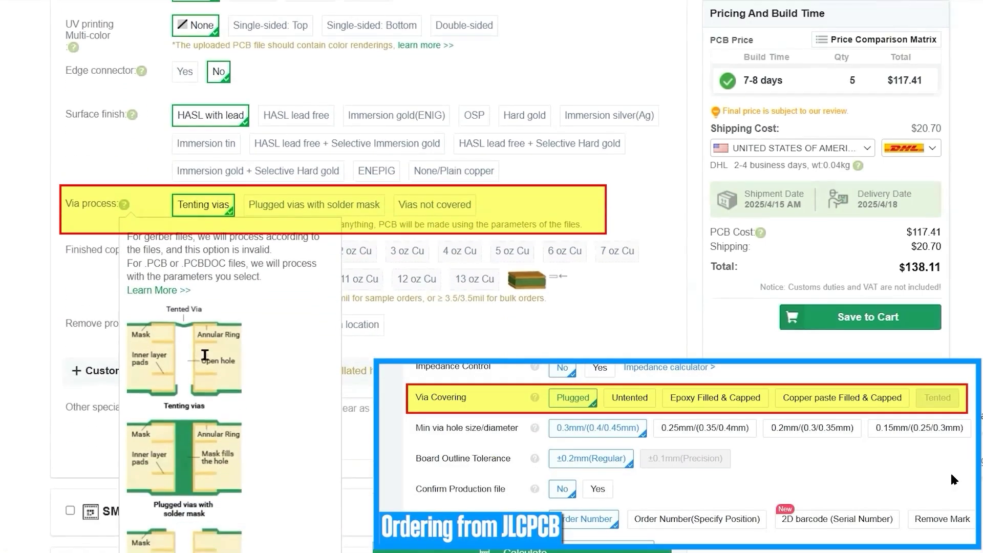
pyautogui.scroll(-2, 263, 376)
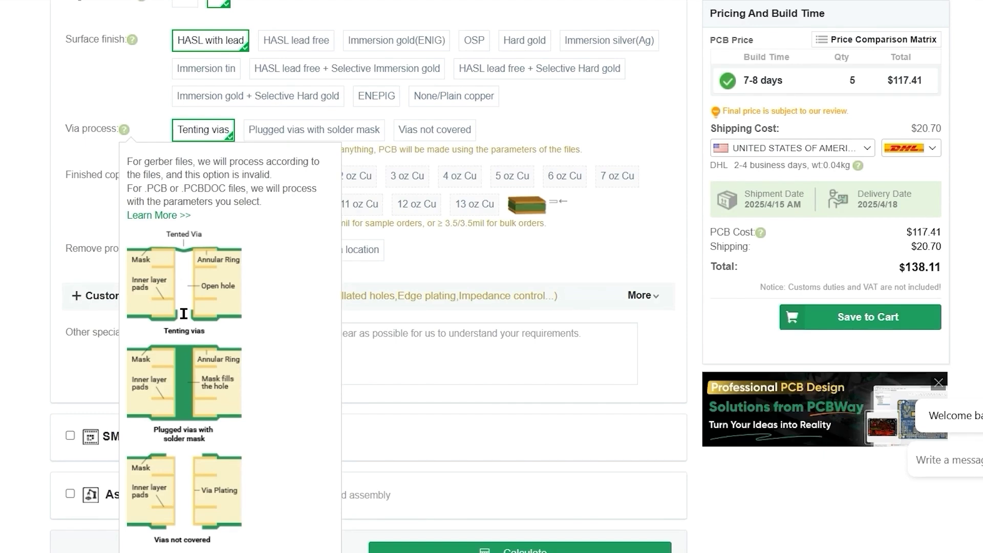
pyautogui.scroll(-2, 184, 320)
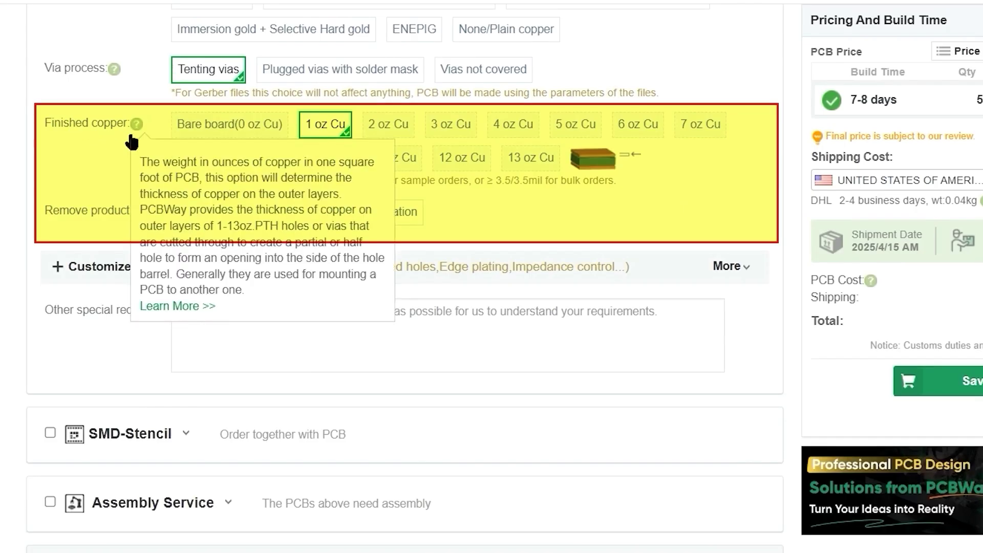
pyautogui.moveTo(135, 139)
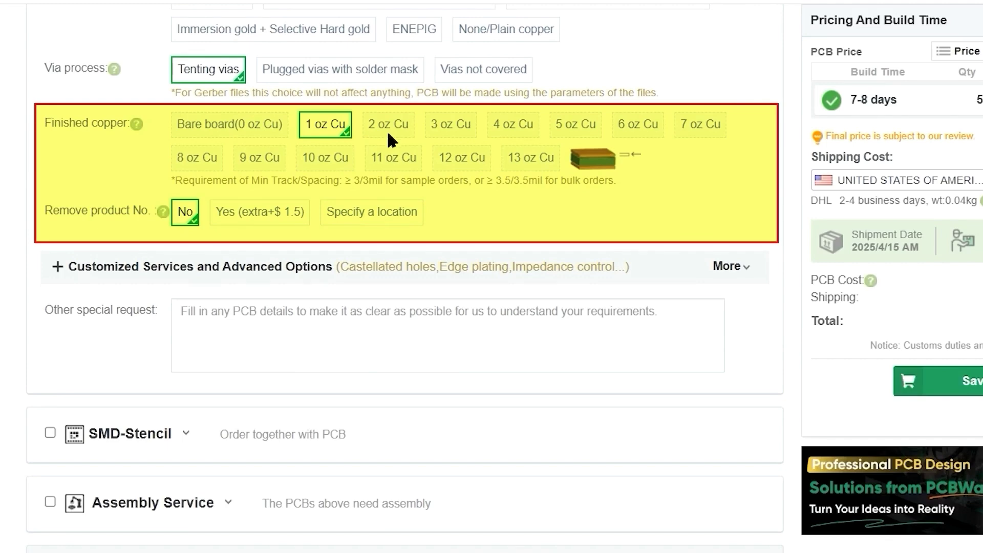
# Expand '+ Customized Services and Advanced Options' to show hole copper, package box and special services
pyautogui.scroll(-1, 132, 253)
pyautogui.click(132, 253)
pyautogui.scroll(-3, 124, 312)
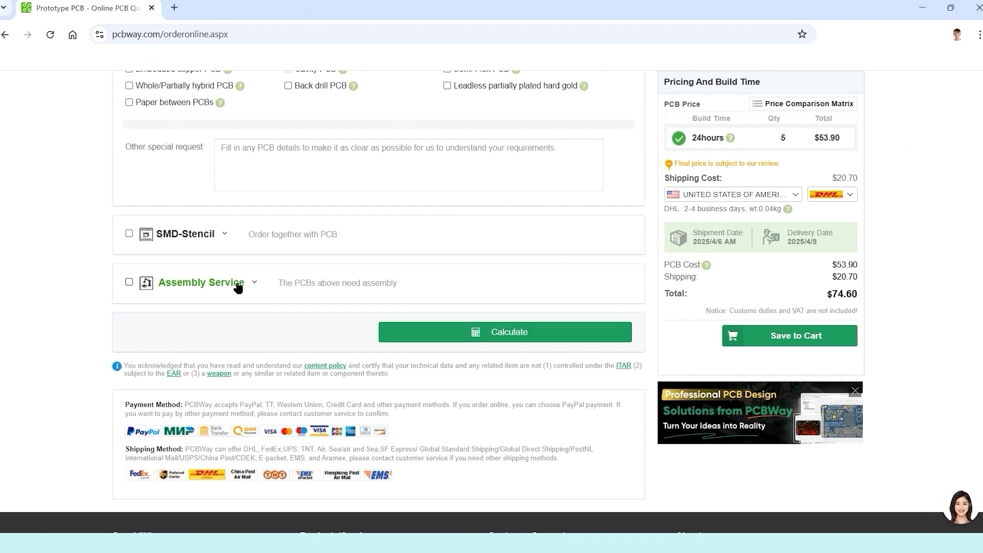
# Tick Assembly Service and review its Turnkey, Single pieces and Top side defaults
pyautogui.click(238, 285)
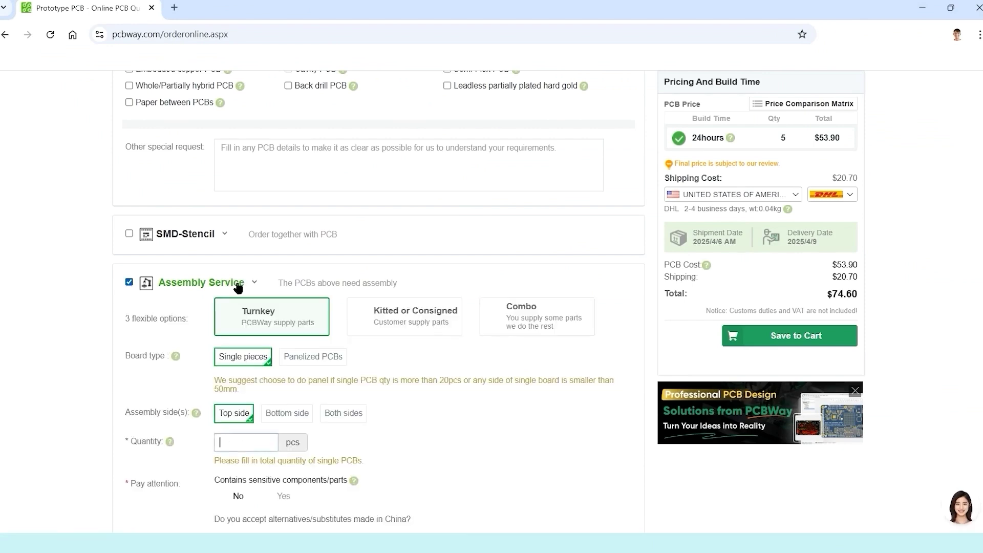
pyautogui.scroll(-3, 169, 177)
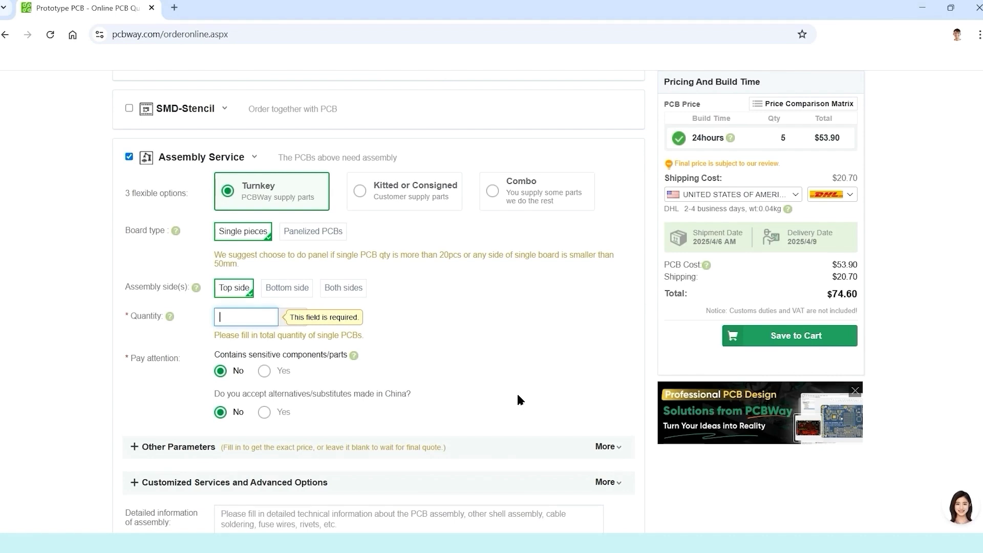
pyautogui.scroll(-1, 518, 399)
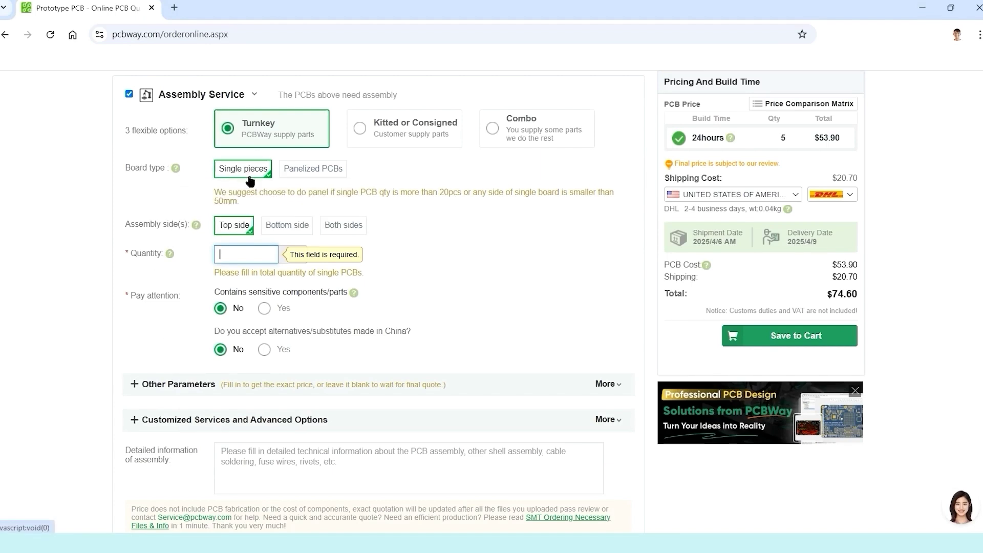
pyautogui.click(307, 172)
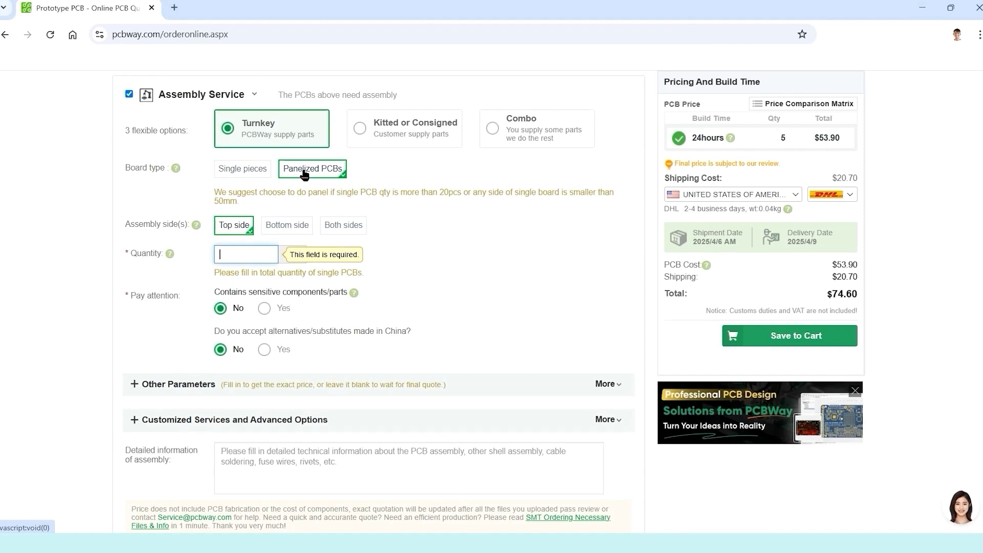
pyautogui.moveTo(176, 170)
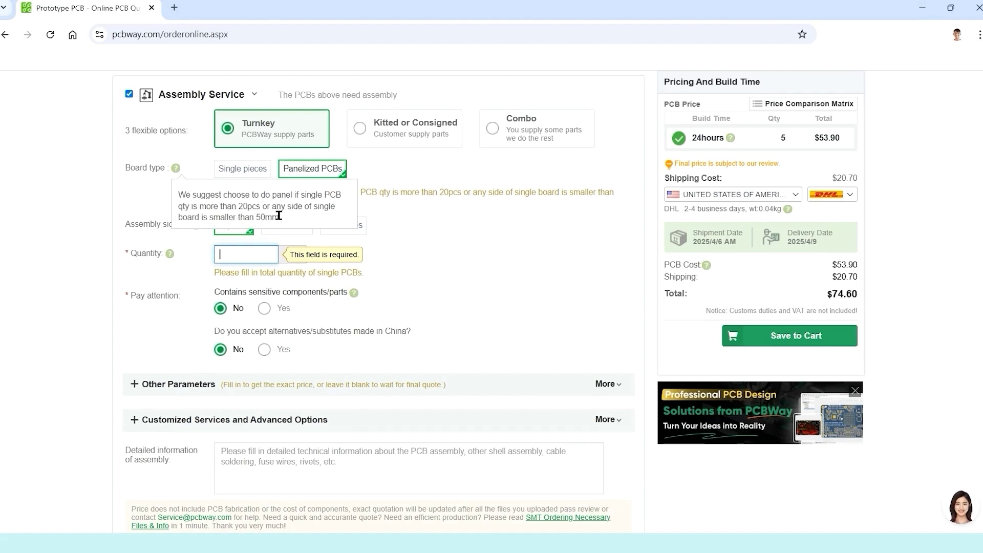
pyautogui.click(243, 170)
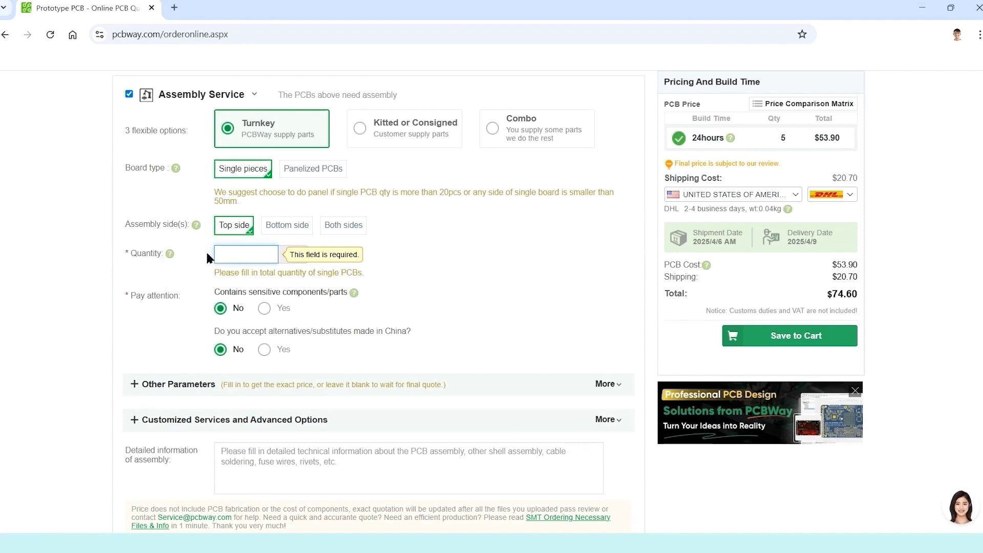
# Enter assembly quantity 5 and expand Other Parameters to show the part-count fields
pyautogui.write('5')
pyautogui.scroll(-1, 200, 240)
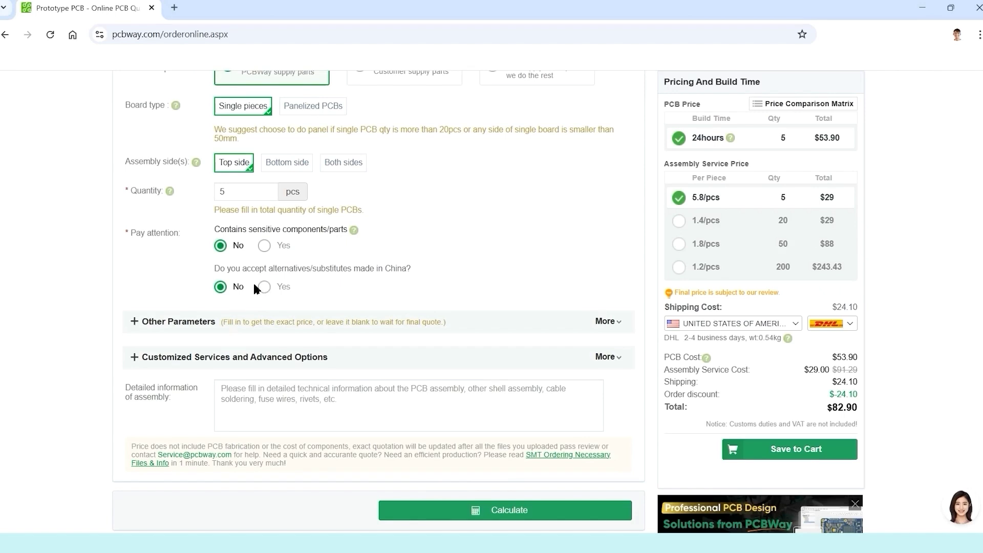
pyautogui.click(174, 321)
pyautogui.scroll(-2, 151, 251)
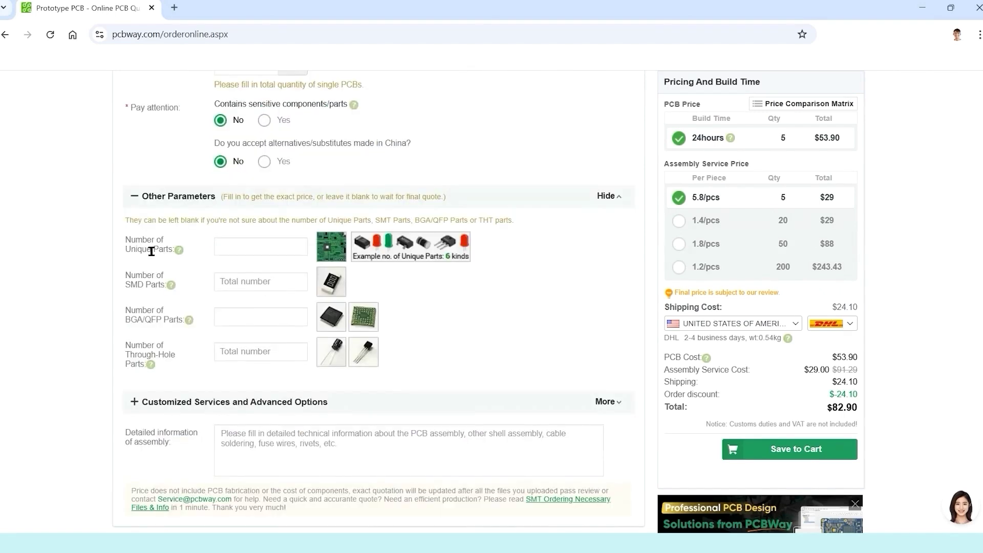
# Go through the unique, SMD, BGA/QFP and through-hole part-count fields, leaving all blank
pyautogui.click(239, 244)
pyautogui.click(272, 280)
pyautogui.rightClick(272, 280)
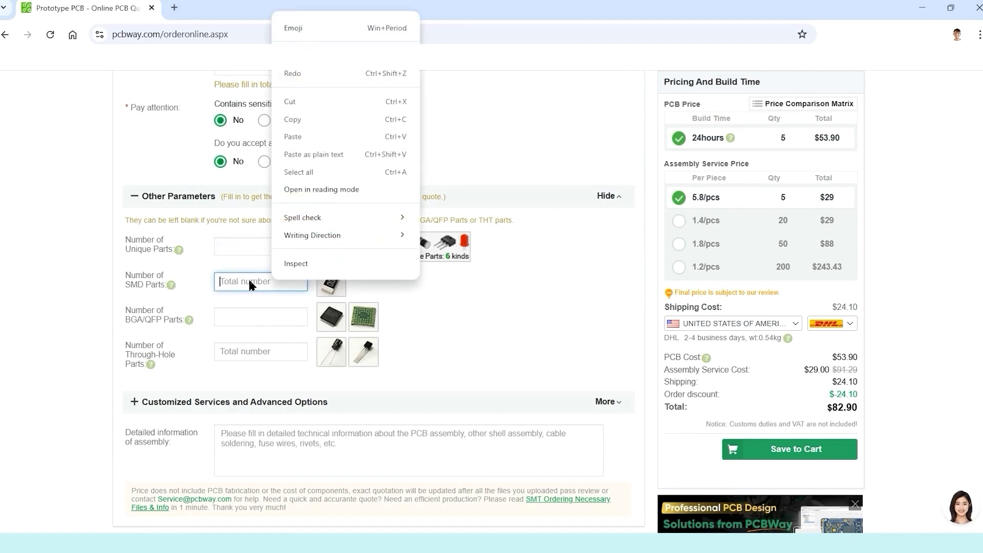
pyautogui.click(250, 281)
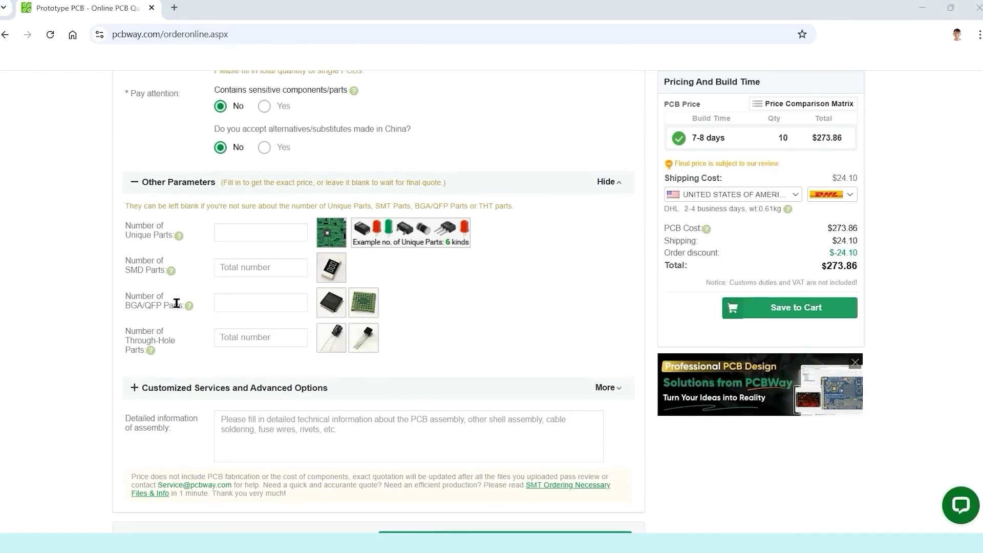
pyautogui.click(240, 302)
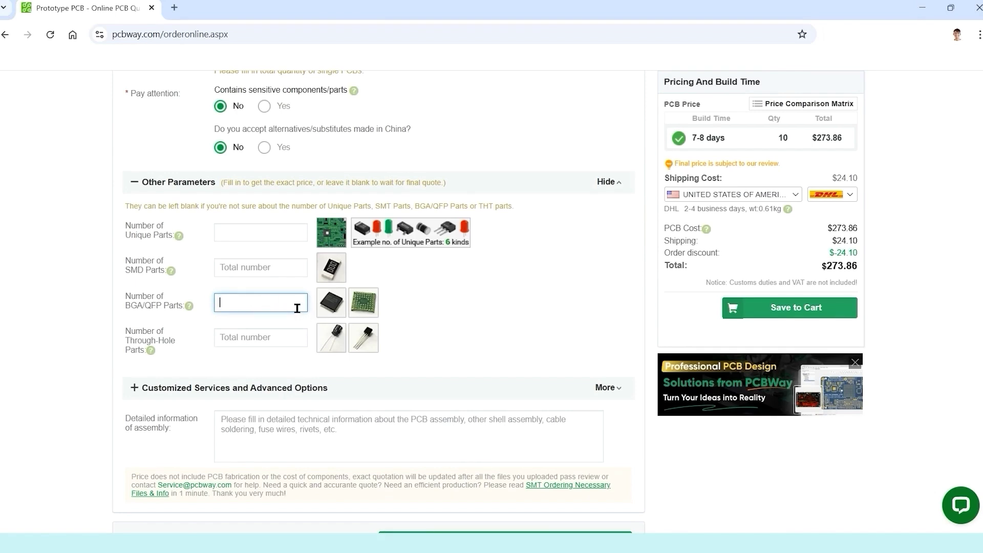
pyautogui.click(265, 352)
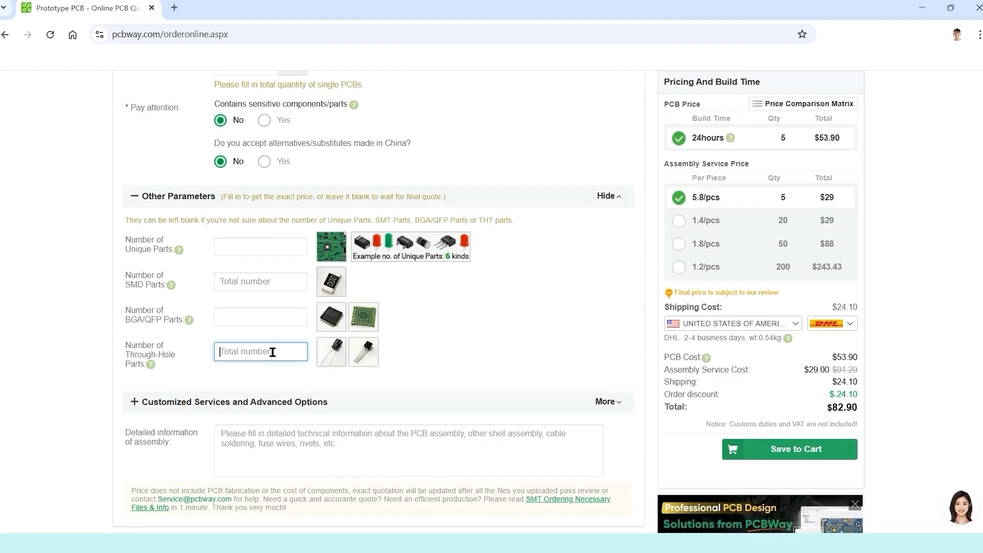
pyautogui.click(237, 406)
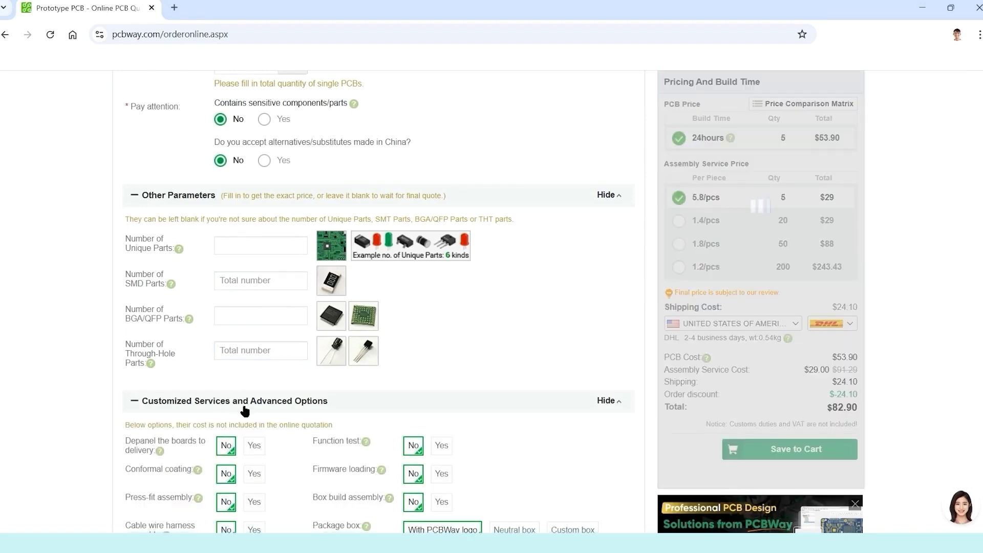
pyautogui.scroll(-2, 240, 407)
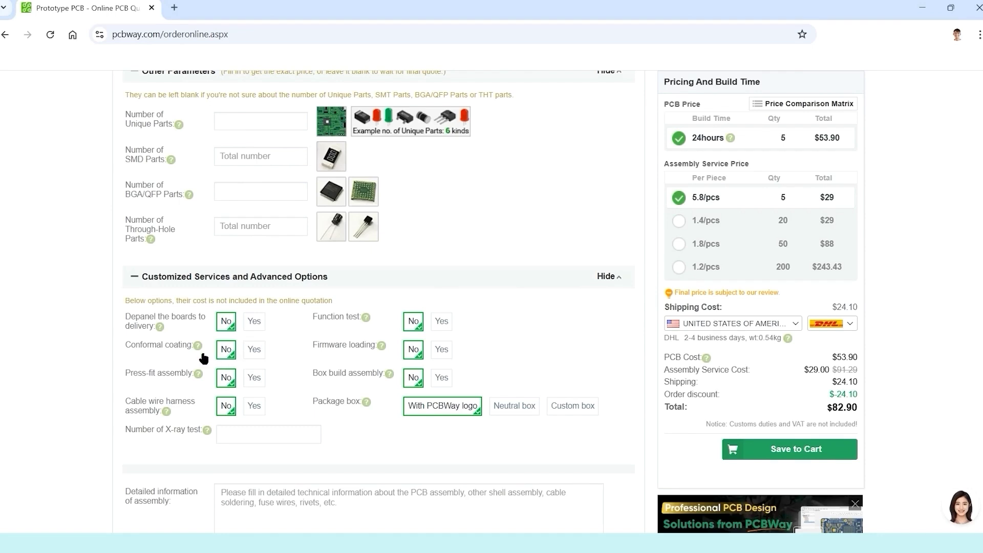
pyautogui.moveTo(196, 352)
pyautogui.moveTo(208, 434)
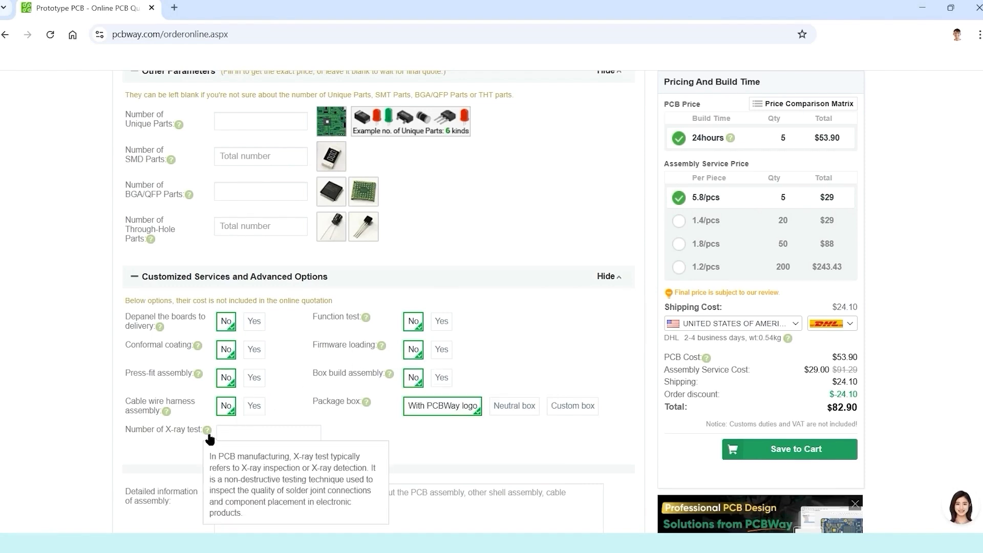